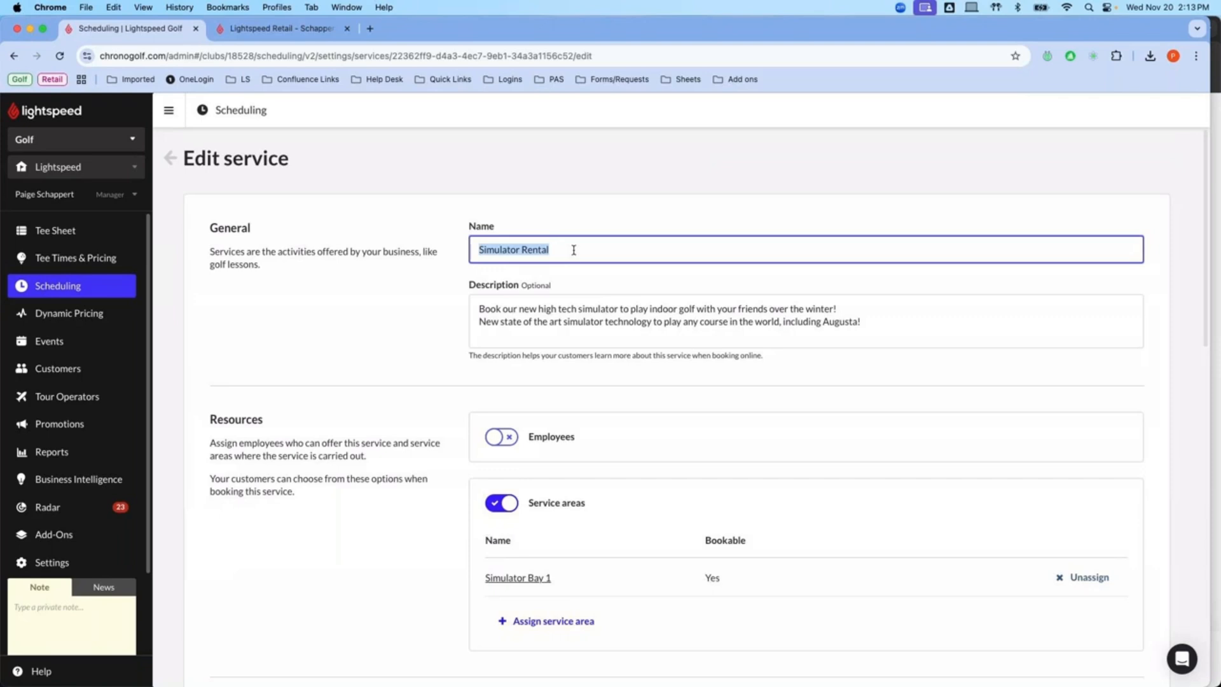
{"action": "left_click", "coordinate": [573, 249]}
{"action": "left_click", "coordinate": [488, 308]}
{"action": "left_click", "coordinate": [418, 353]}
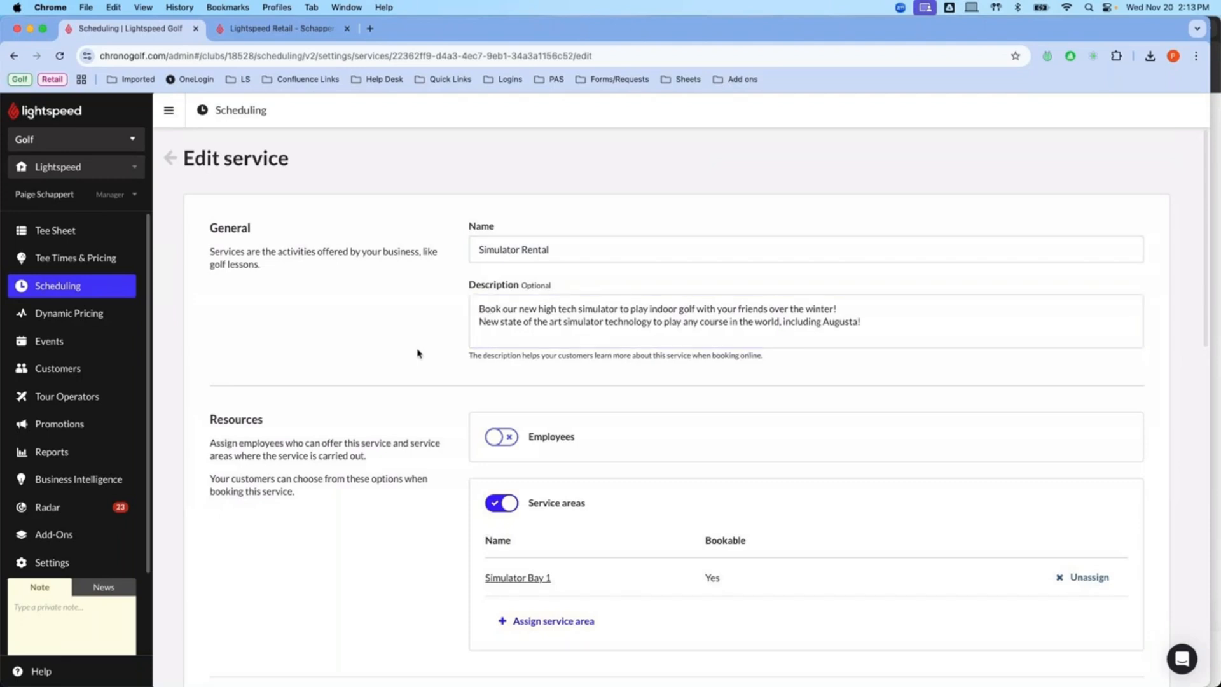
{"action": "left_click", "coordinate": [531, 329]}
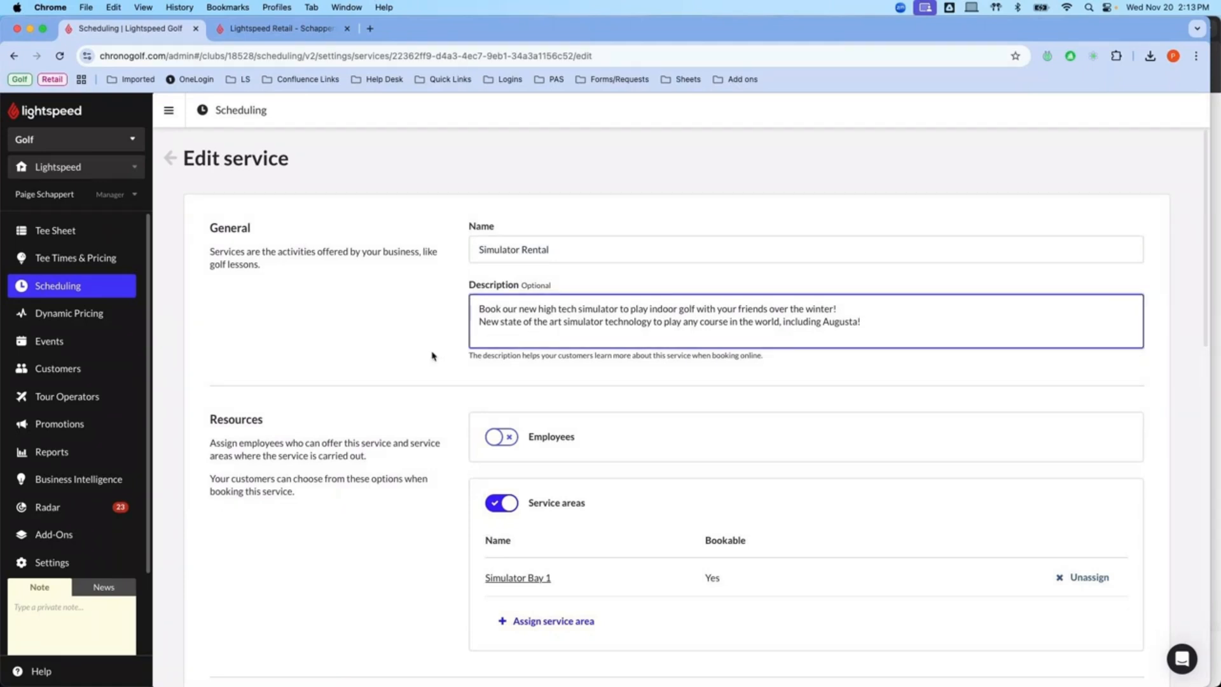
Assign Simulator Bay 2 as an additional service area for the Simulator Rental service.
{"action": "scroll", "coordinate": [432, 356], "scroll_direction": "down", "scroll_amount": 1}
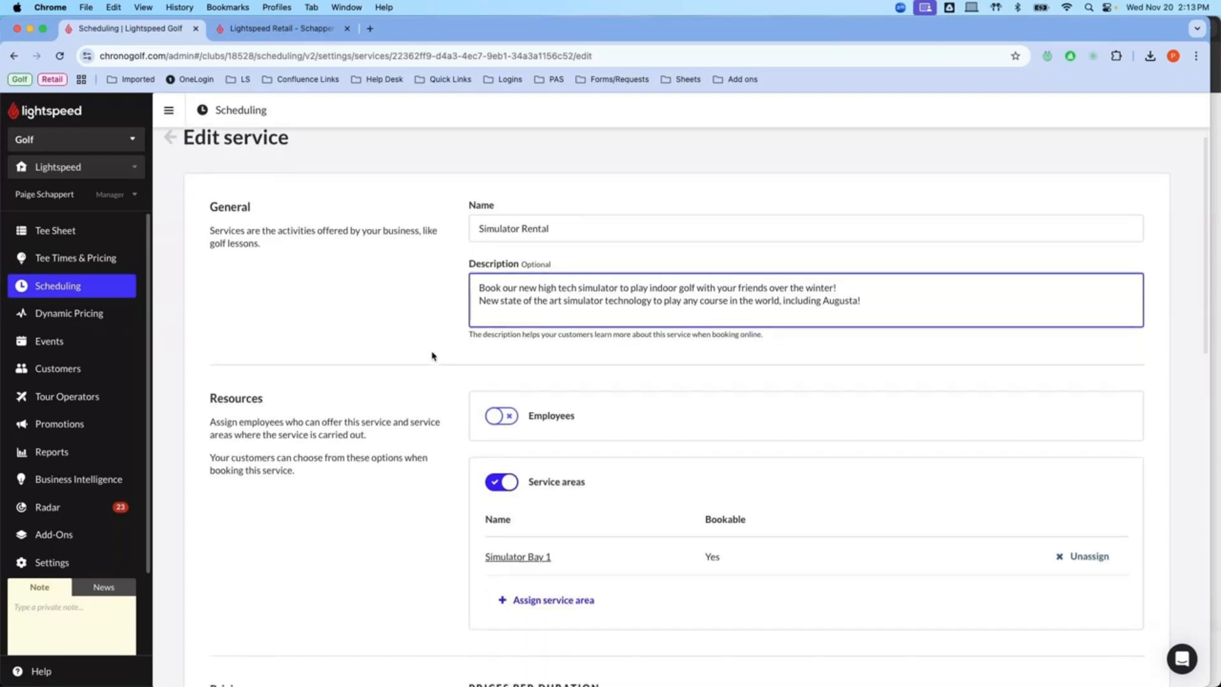
{"action": "scroll", "coordinate": [432, 356], "scroll_direction": "down", "scroll_amount": 2}
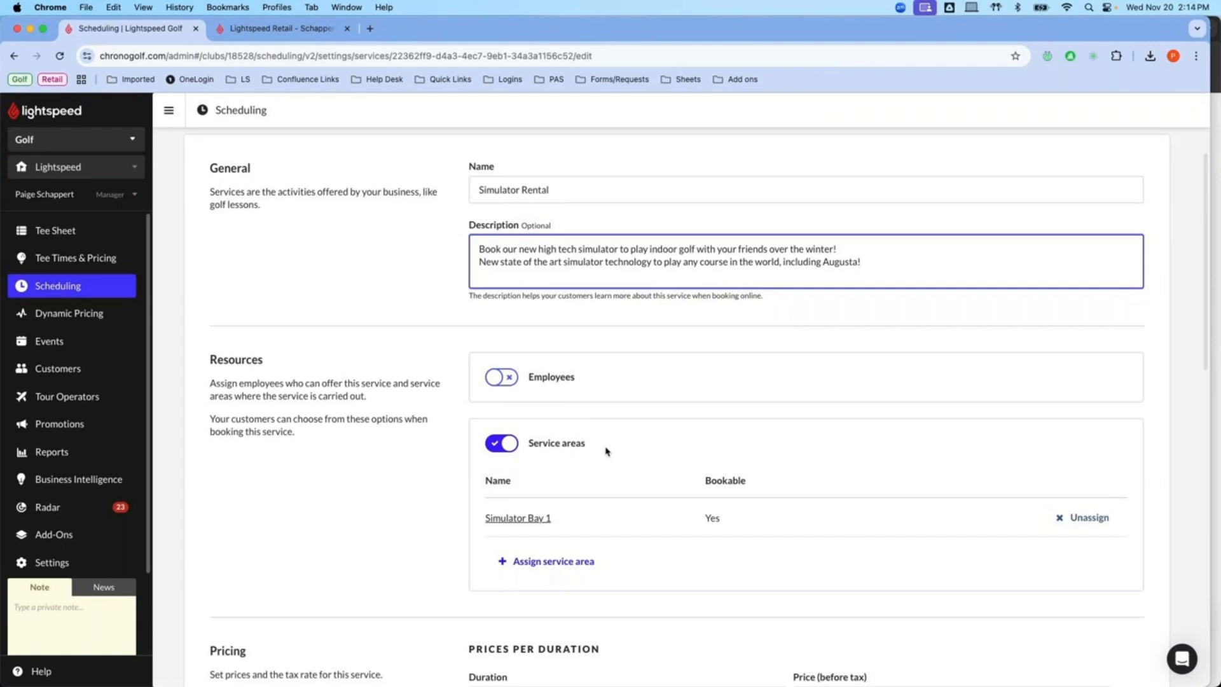
{"action": "left_click", "coordinate": [539, 566]}
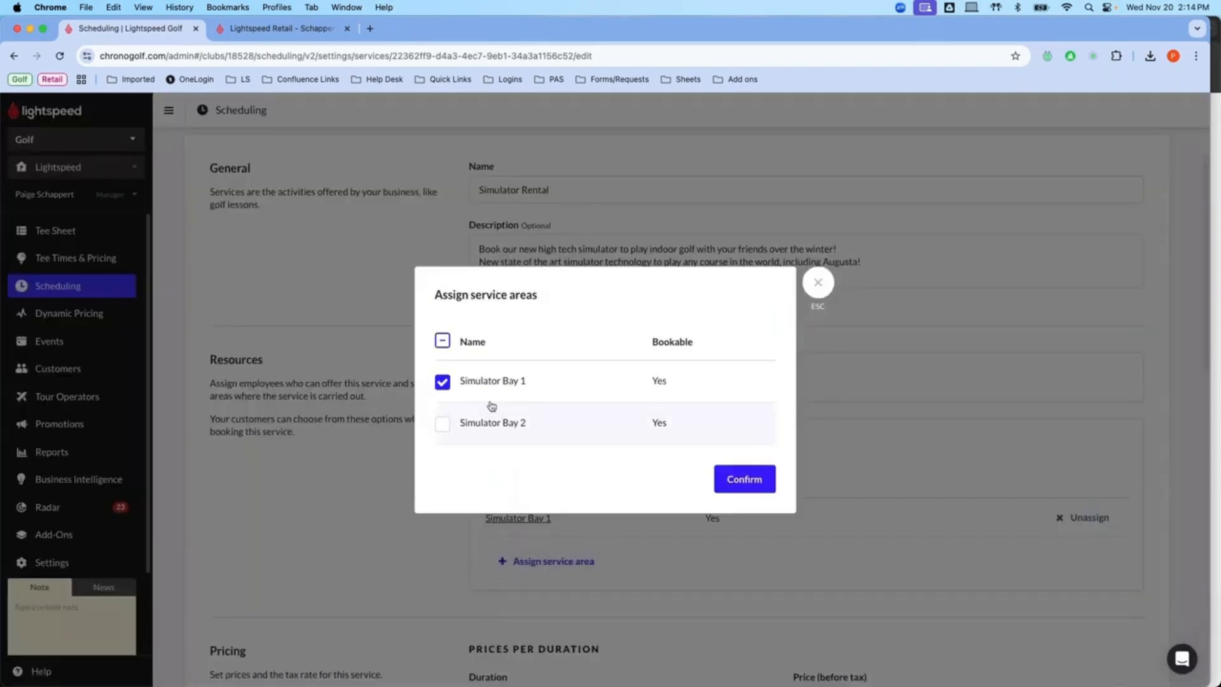
{"action": "left_click", "coordinate": [462, 420]}
{"action": "left_click", "coordinate": [735, 486]}
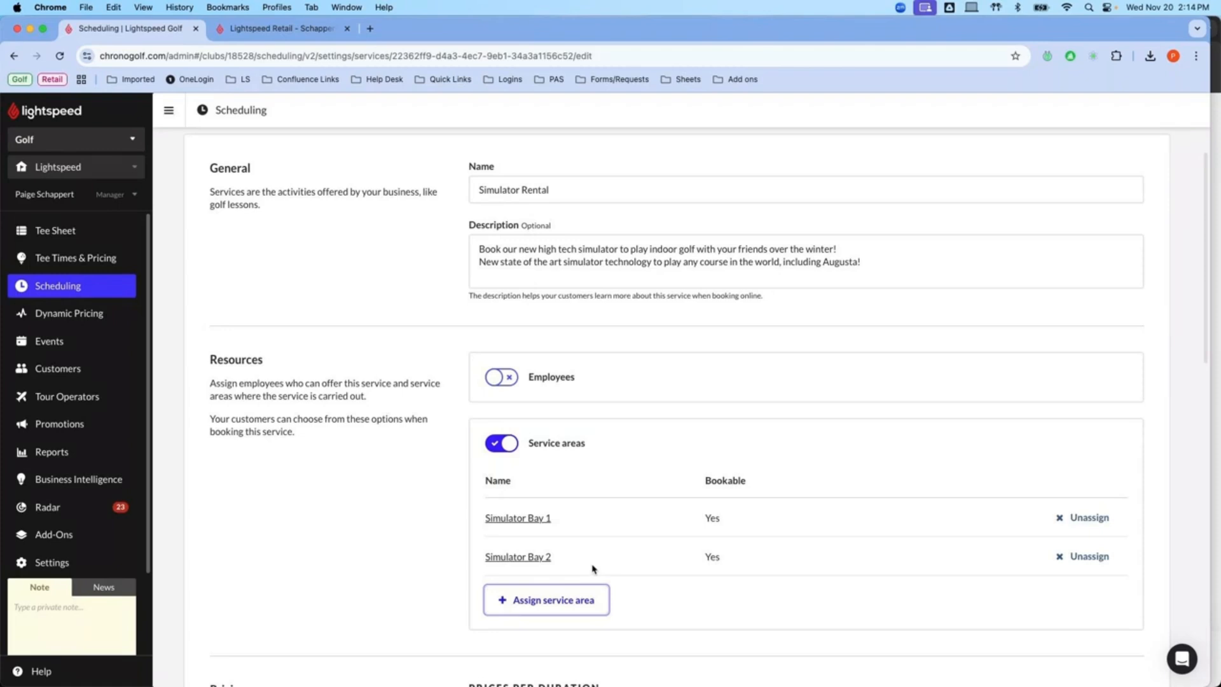
Add another duration row to the service's prices per duration, leaving its duration unselected.
{"action": "scroll", "coordinate": [593, 568], "scroll_direction": "down", "scroll_amount": 3}
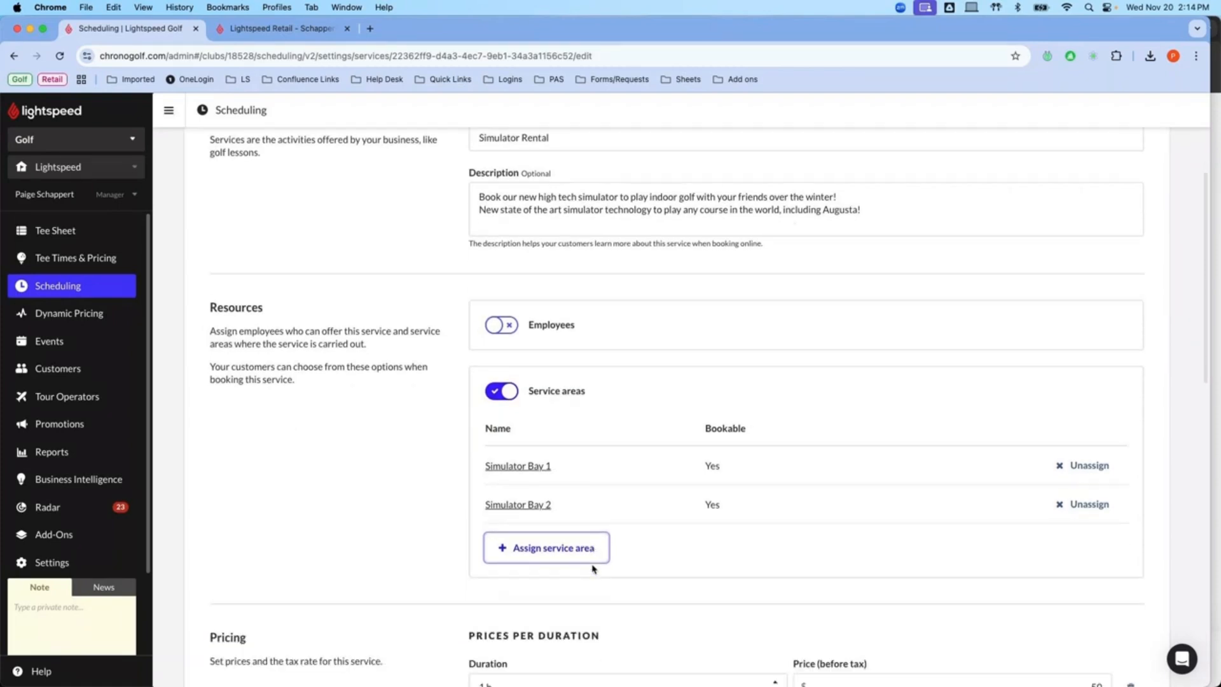
{"action": "scroll", "coordinate": [593, 568], "scroll_direction": "down", "scroll_amount": 7}
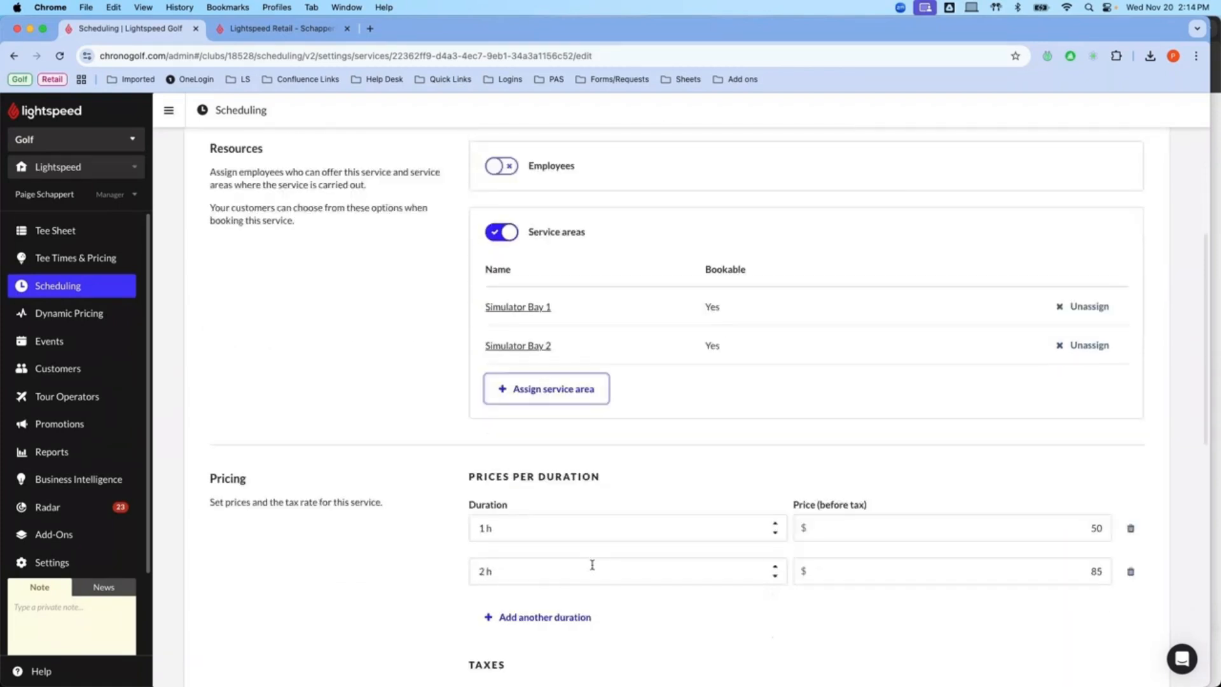
{"action": "scroll", "coordinate": [593, 568], "scroll_direction": "down", "scroll_amount": 2}
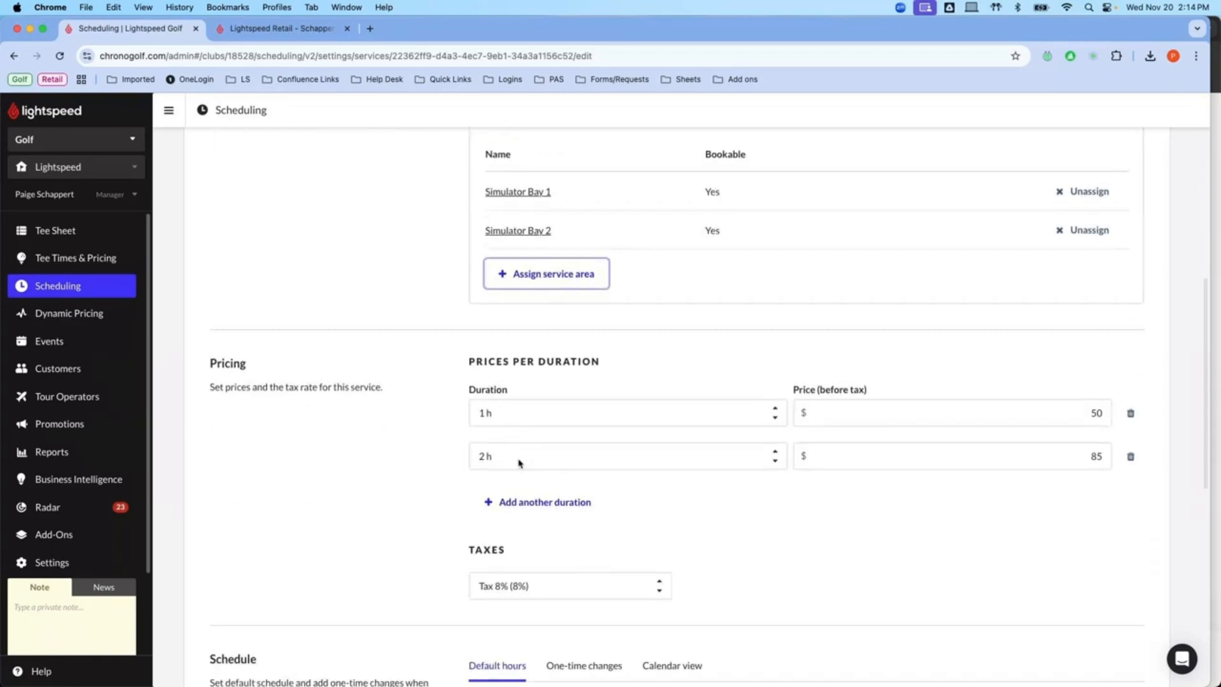
{"action": "left_click", "coordinate": [582, 413]}
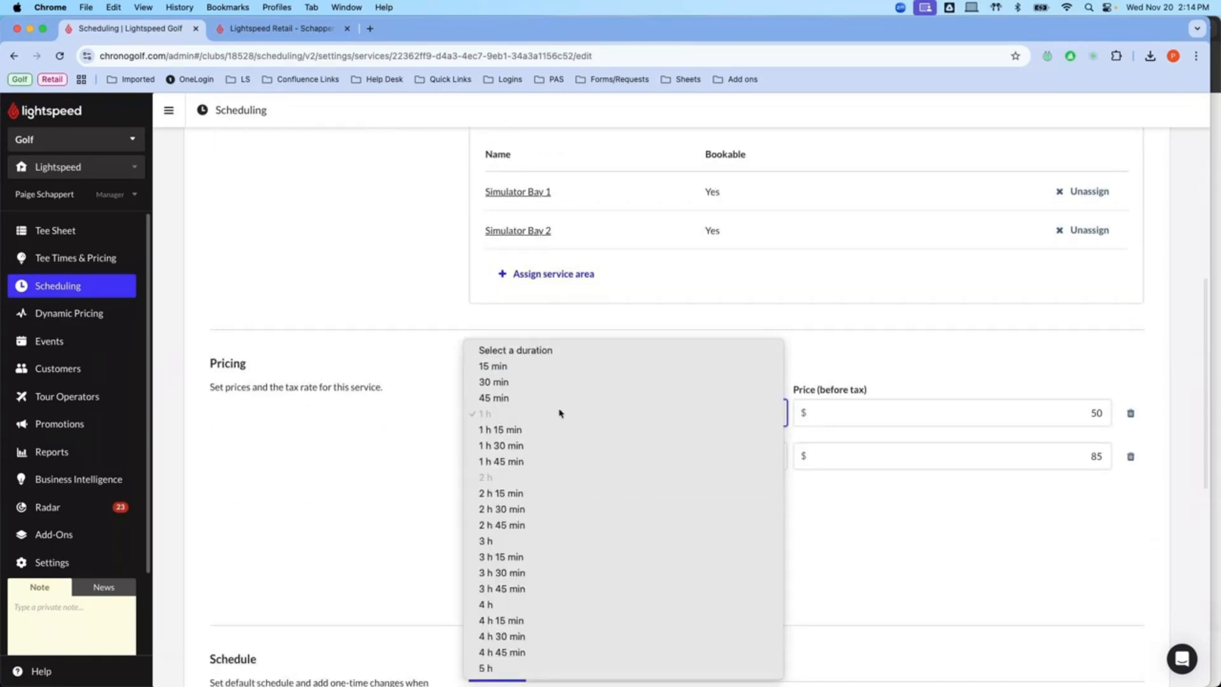
{"action": "left_click", "coordinate": [450, 413]}
{"action": "left_click", "coordinate": [544, 502]}
{"action": "left_click", "coordinate": [547, 501]}
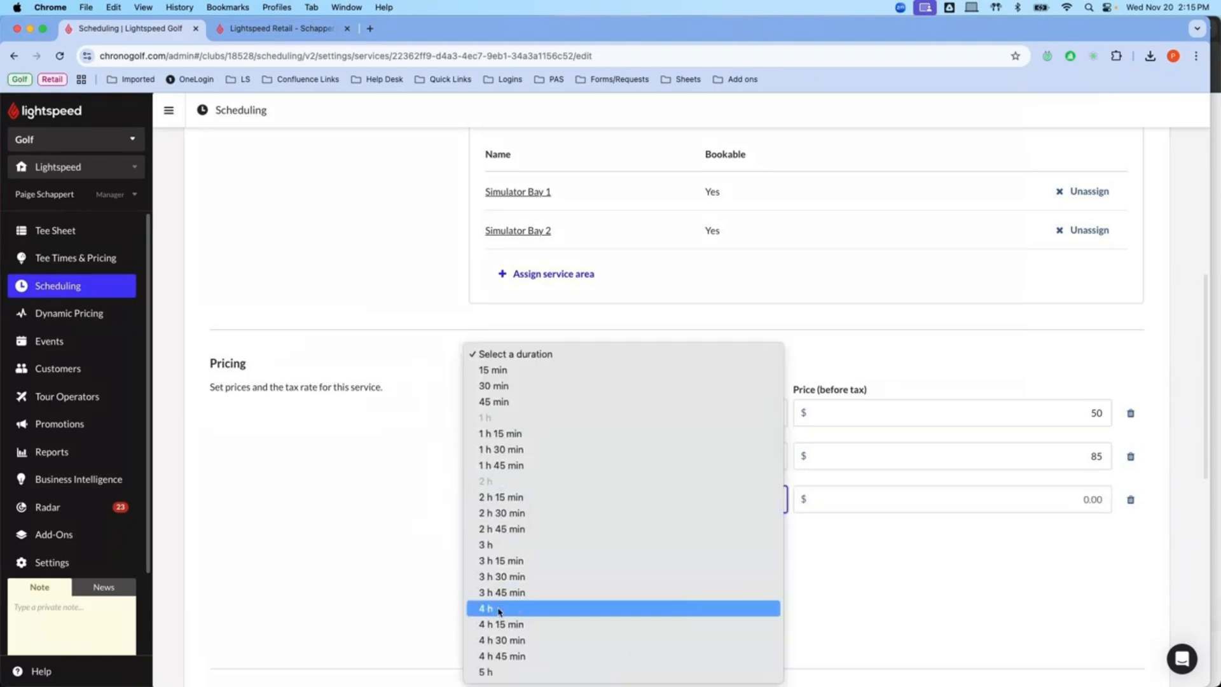
{"action": "left_click", "coordinate": [619, 339]}
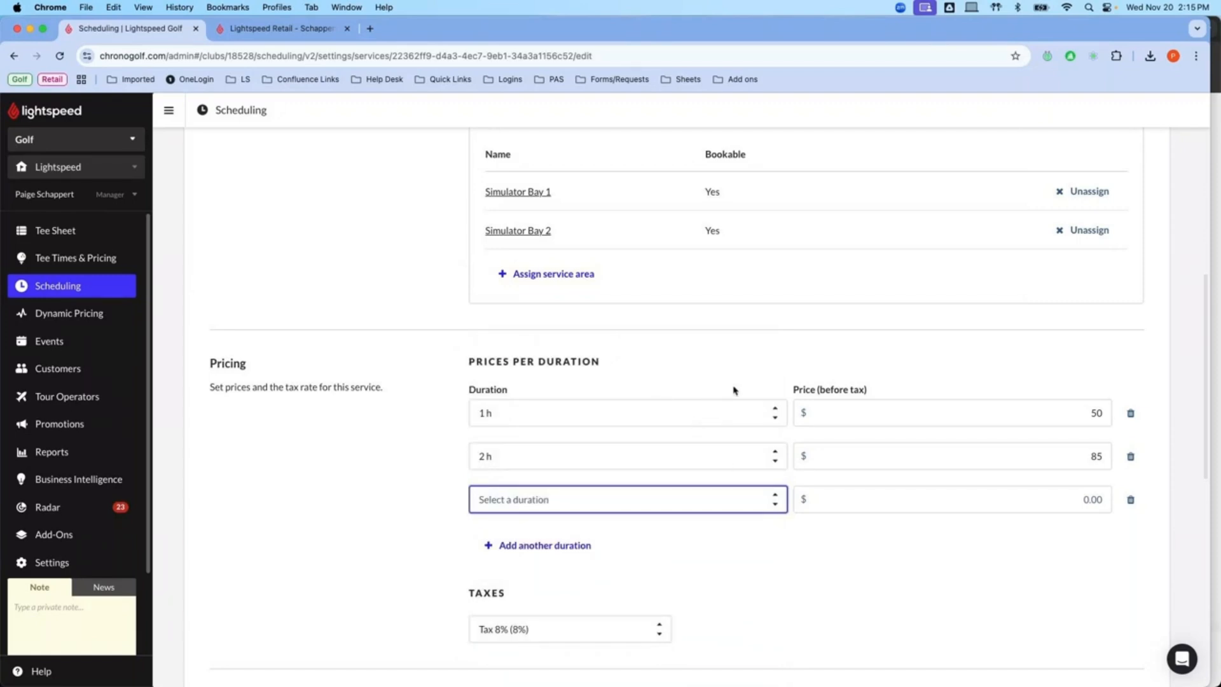
Review the service's durations and prices, its tax rate and the options for its default hours.
{"action": "left_click", "coordinate": [662, 414]}
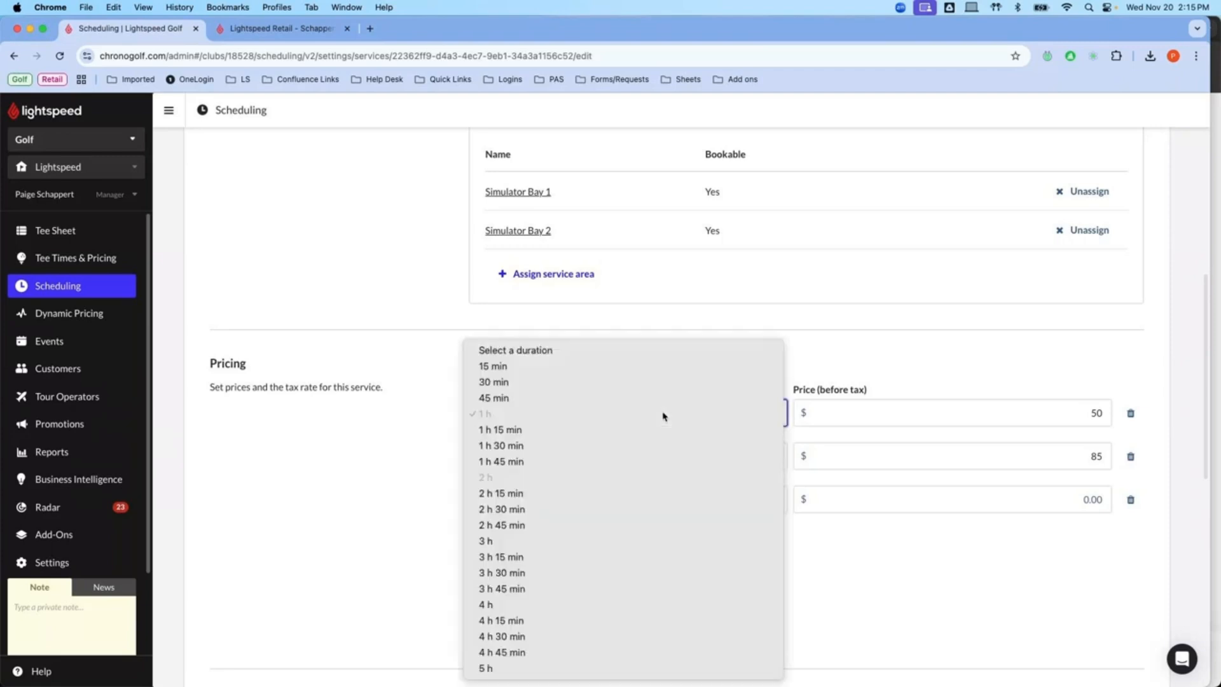
{"action": "left_click", "coordinate": [922, 349]}
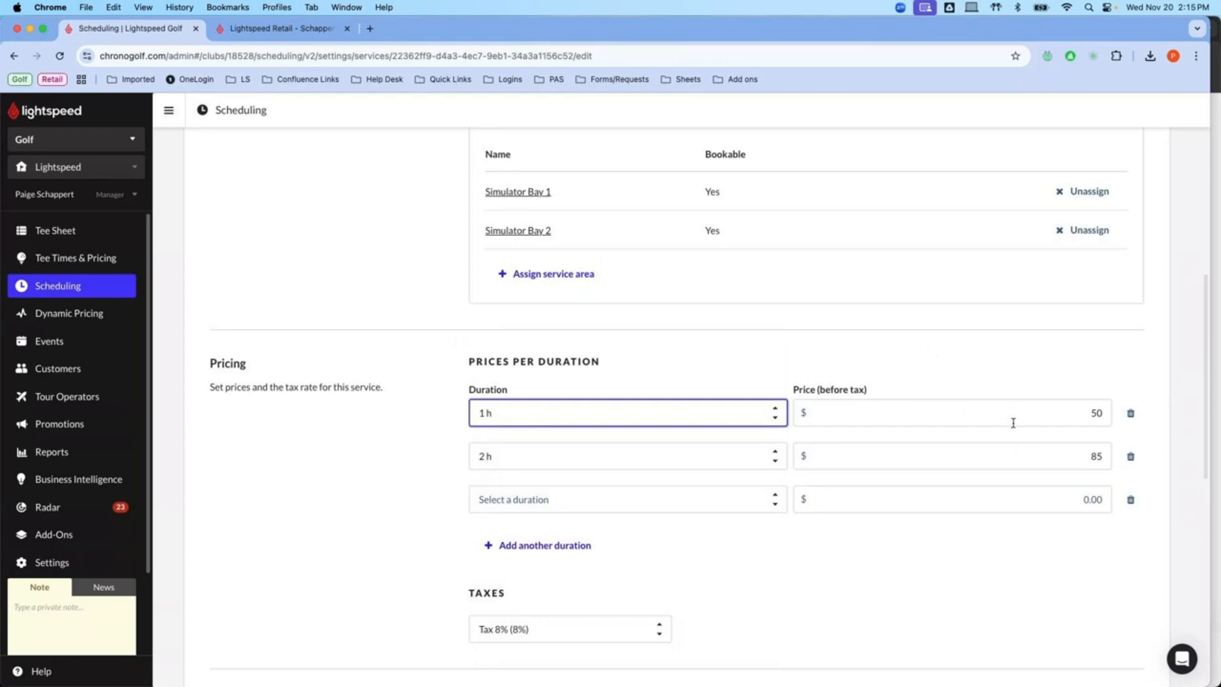
{"action": "left_click", "coordinate": [1090, 413]}
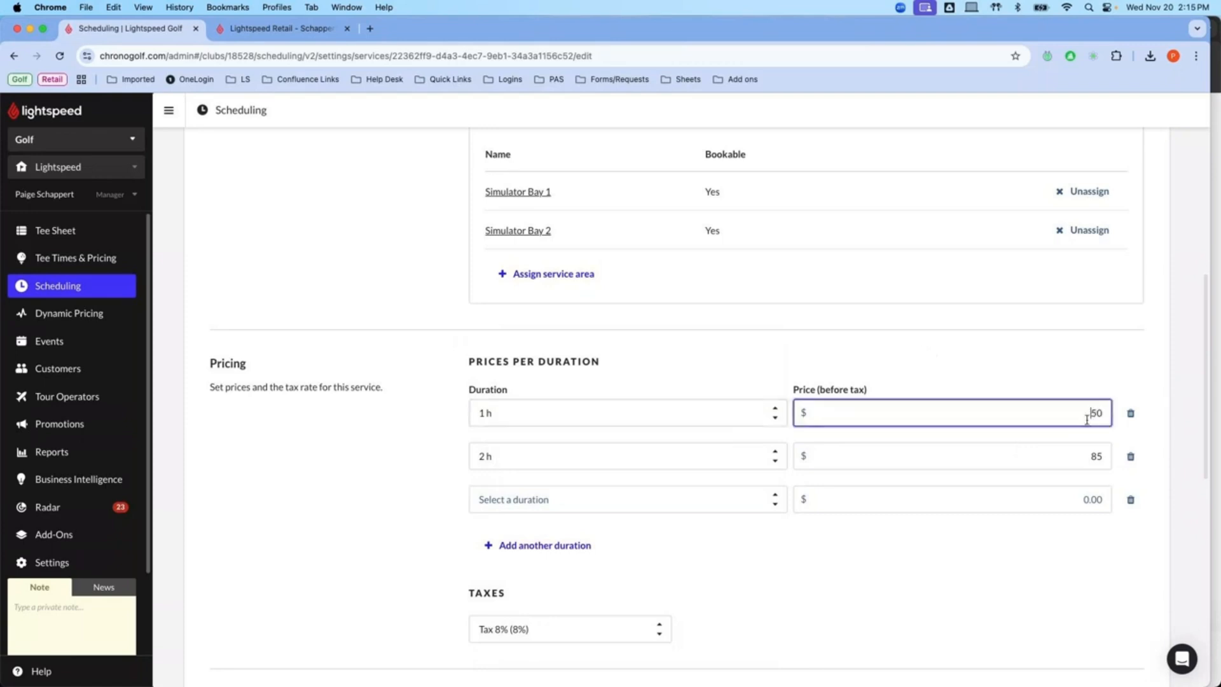
{"action": "double_click", "coordinate": [1079, 458]}
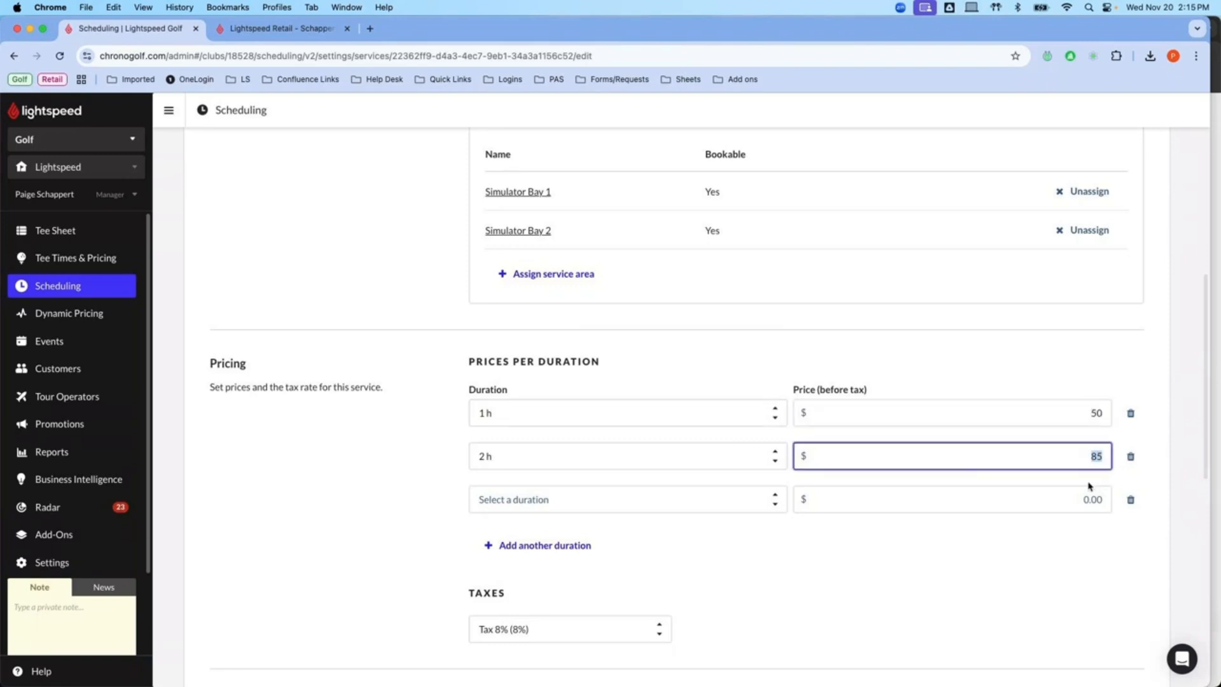
{"action": "left_click", "coordinate": [1051, 576]}
{"action": "scroll", "coordinate": [1052, 576], "scroll_direction": "down", "scroll_amount": 3}
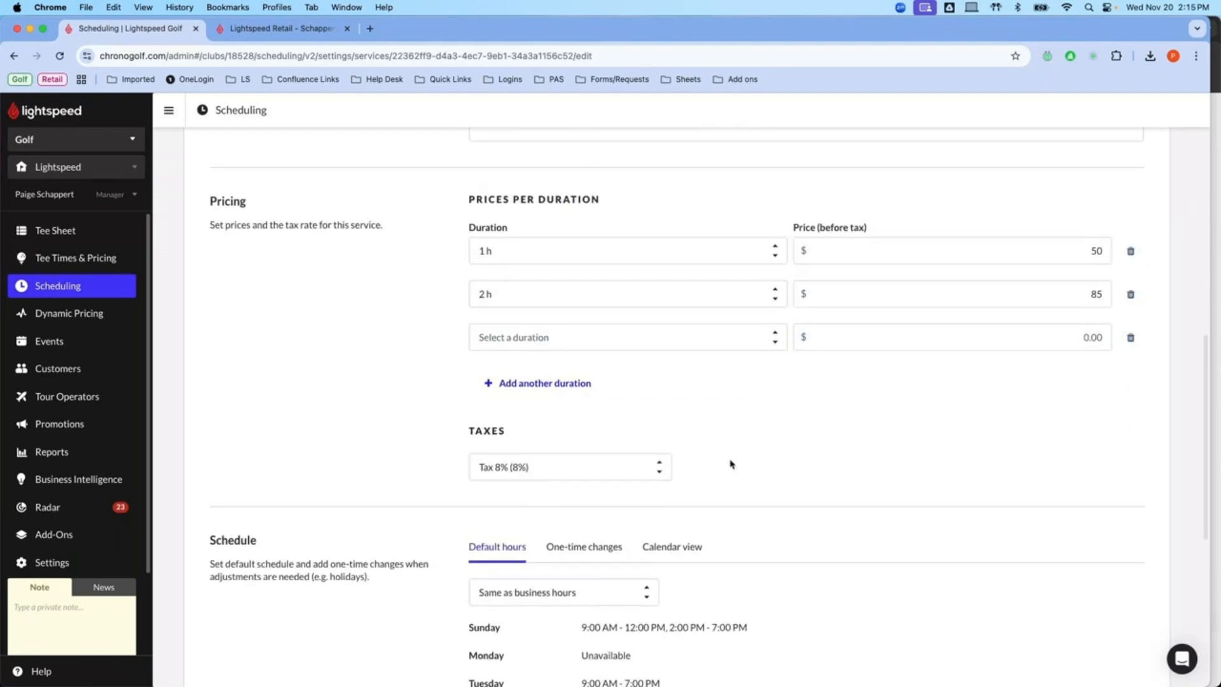
{"action": "scroll", "coordinate": [729, 463], "scroll_direction": "down", "scroll_amount": 5}
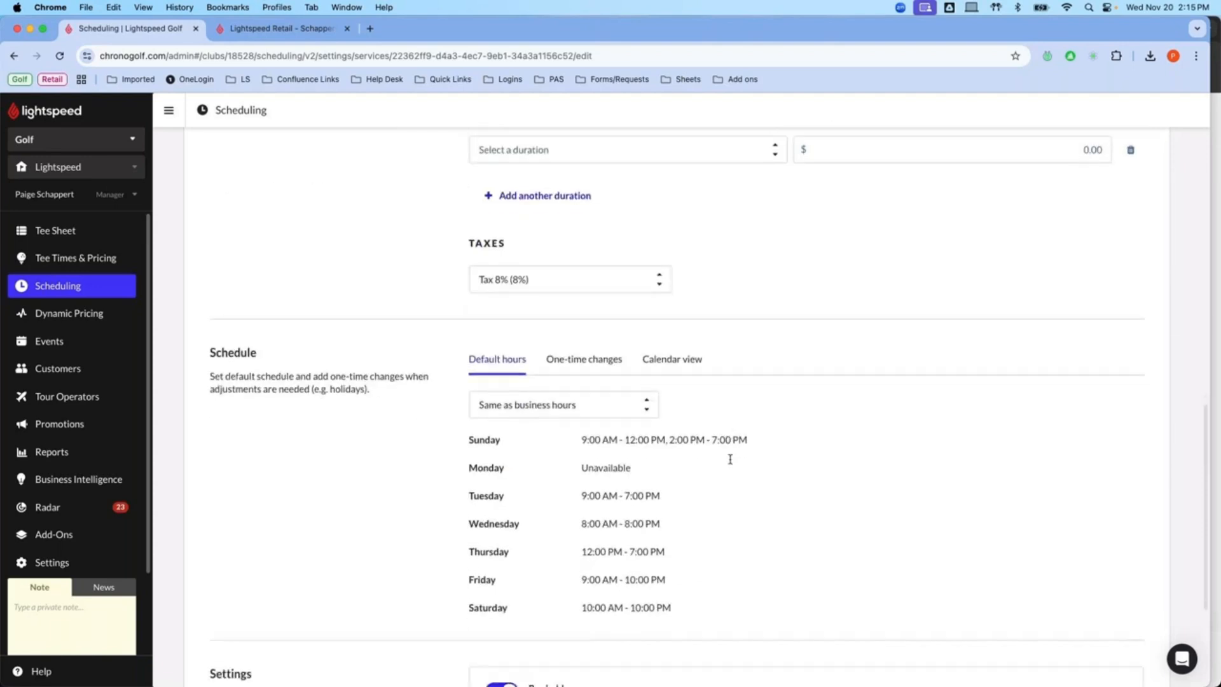
{"action": "left_click", "coordinate": [575, 412]}
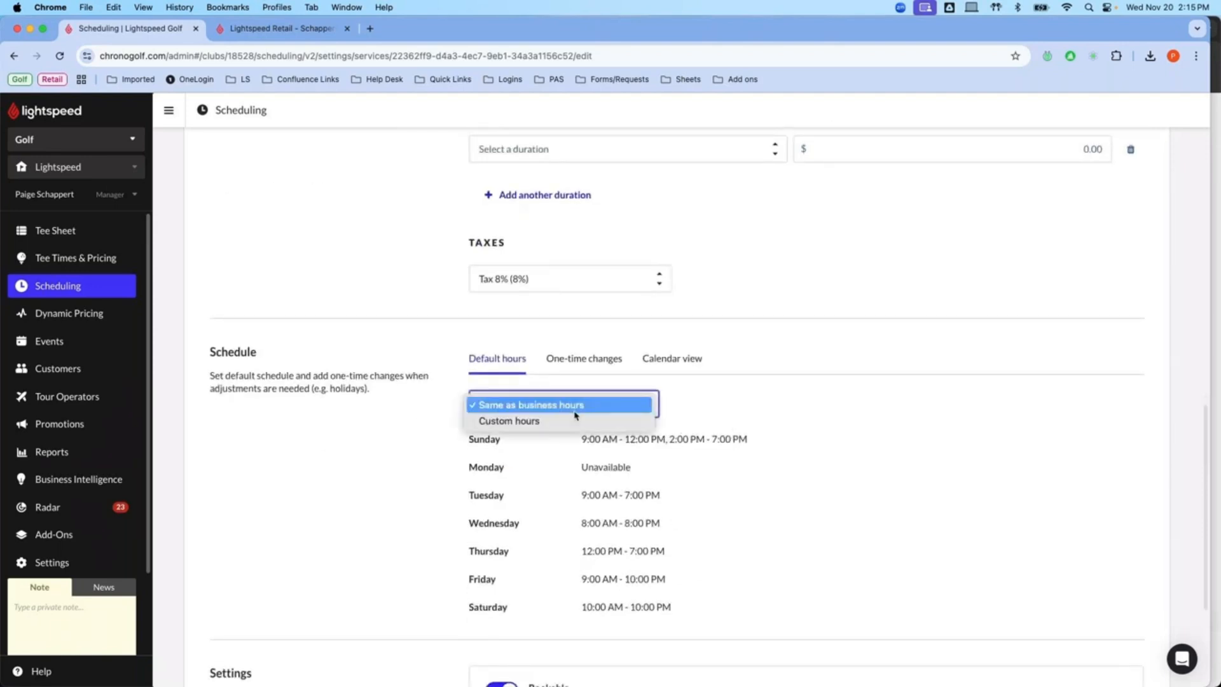
{"action": "left_click", "coordinate": [738, 403]}
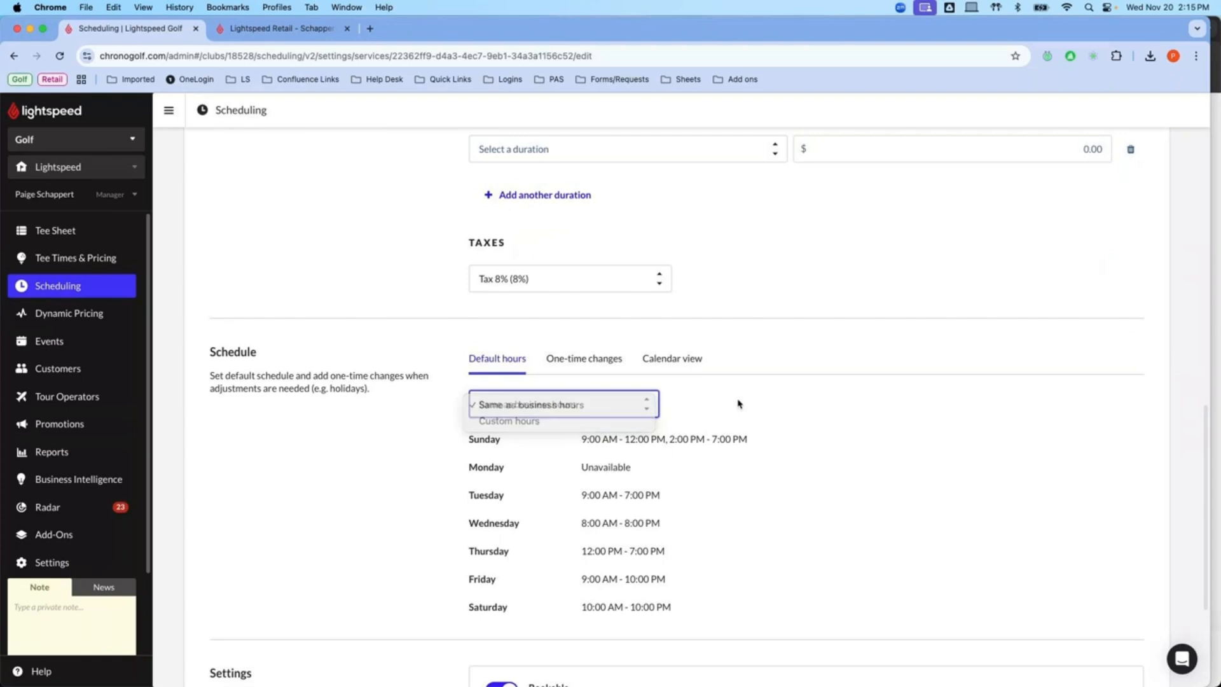
{"action": "scroll", "coordinate": [739, 403], "scroll_direction": "up", "scroll_amount": 1}
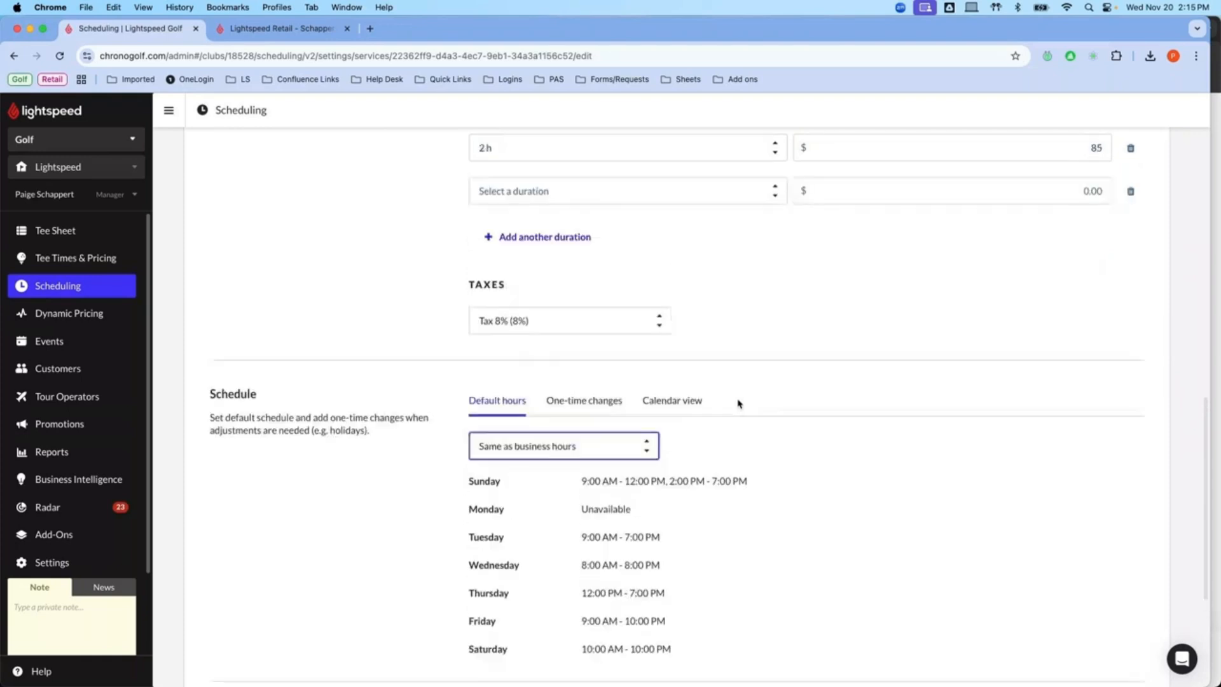
{"action": "scroll", "coordinate": [564, 207], "scroll_direction": "up", "scroll_amount": 10}
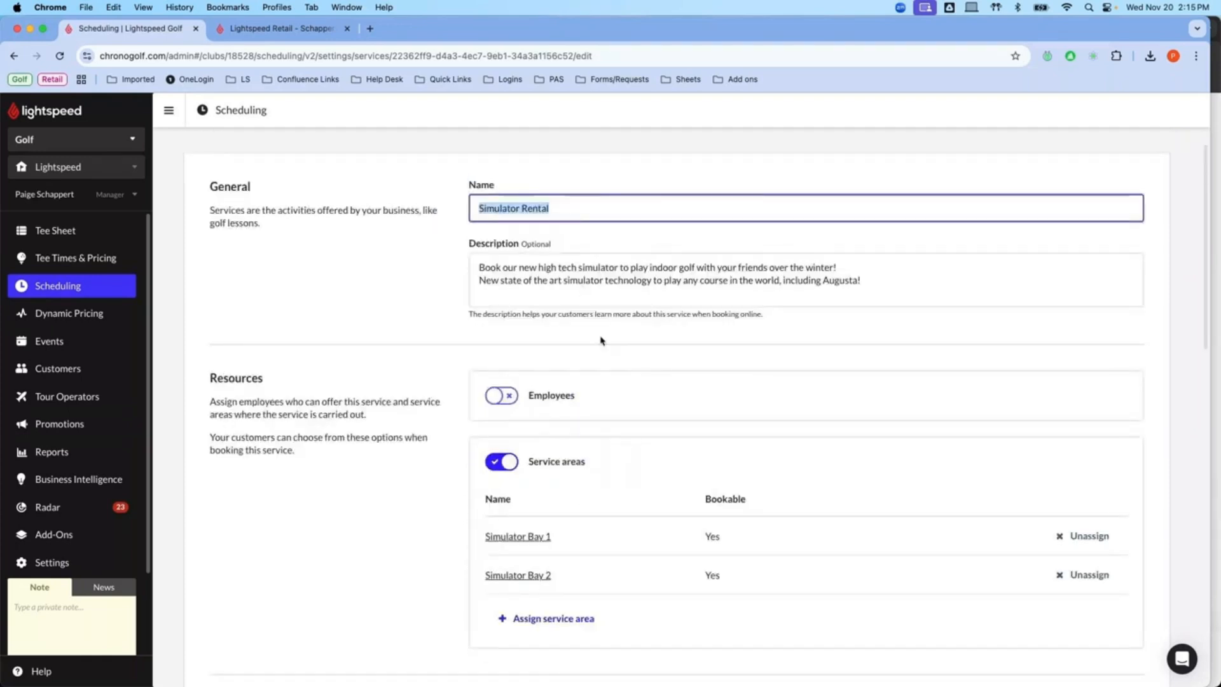
Set the service's default schedule to Custom hours.
{"action": "scroll", "coordinate": [600, 338], "scroll_direction": "down", "scroll_amount": 12}
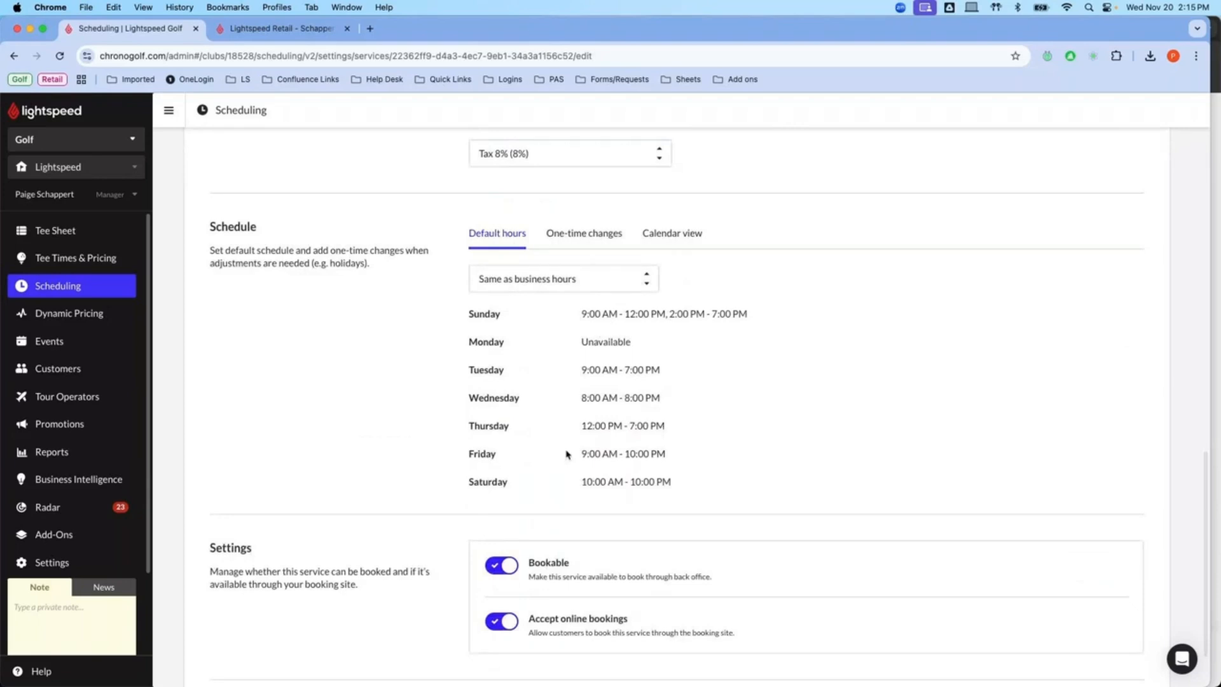
{"action": "left_click", "coordinate": [580, 288]}
{"action": "left_click", "coordinate": [580, 294]}
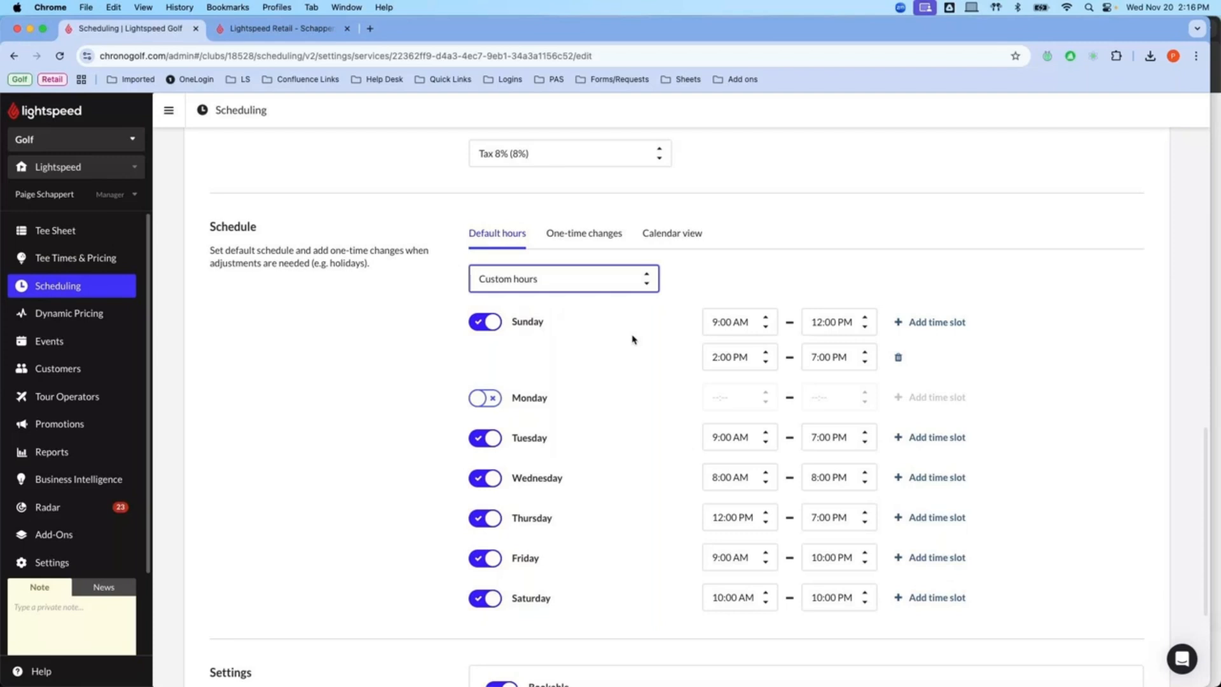
Switch the service's Accept online bookings setting off and back on.
{"action": "scroll", "coordinate": [632, 339], "scroll_direction": "down", "scroll_amount": 5}
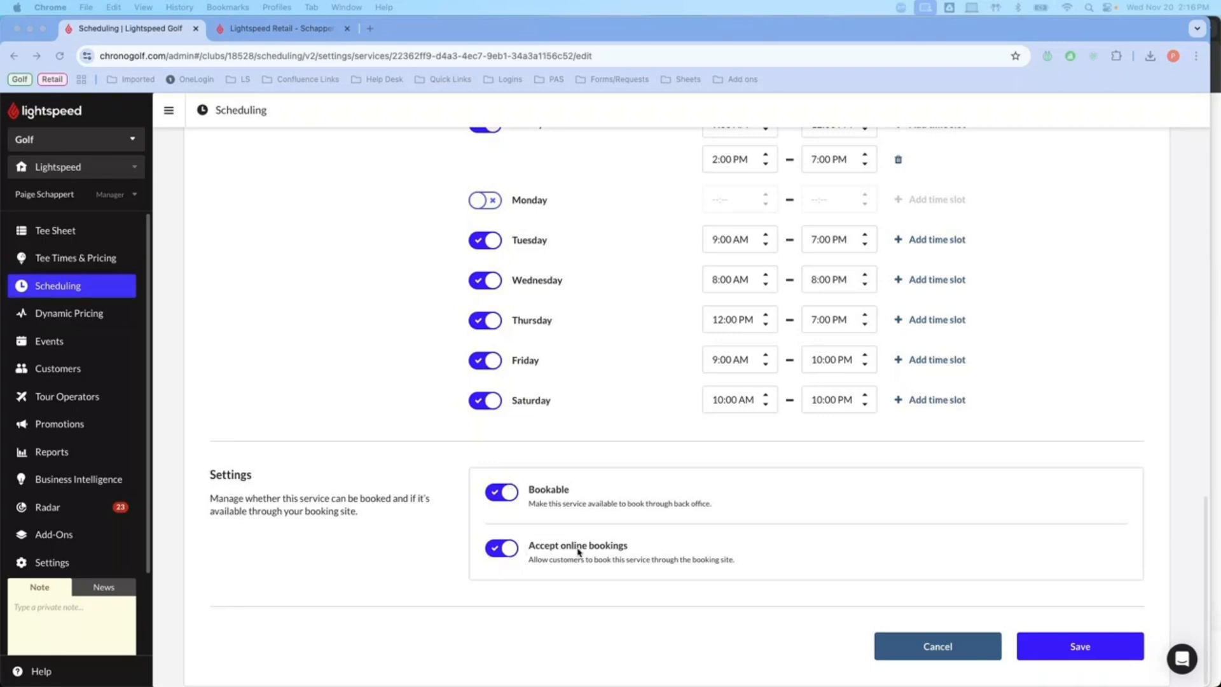
{"action": "left_click", "coordinate": [502, 554]}
{"action": "left_click", "coordinate": [502, 551]}
{"action": "left_click", "coordinate": [502, 553]}
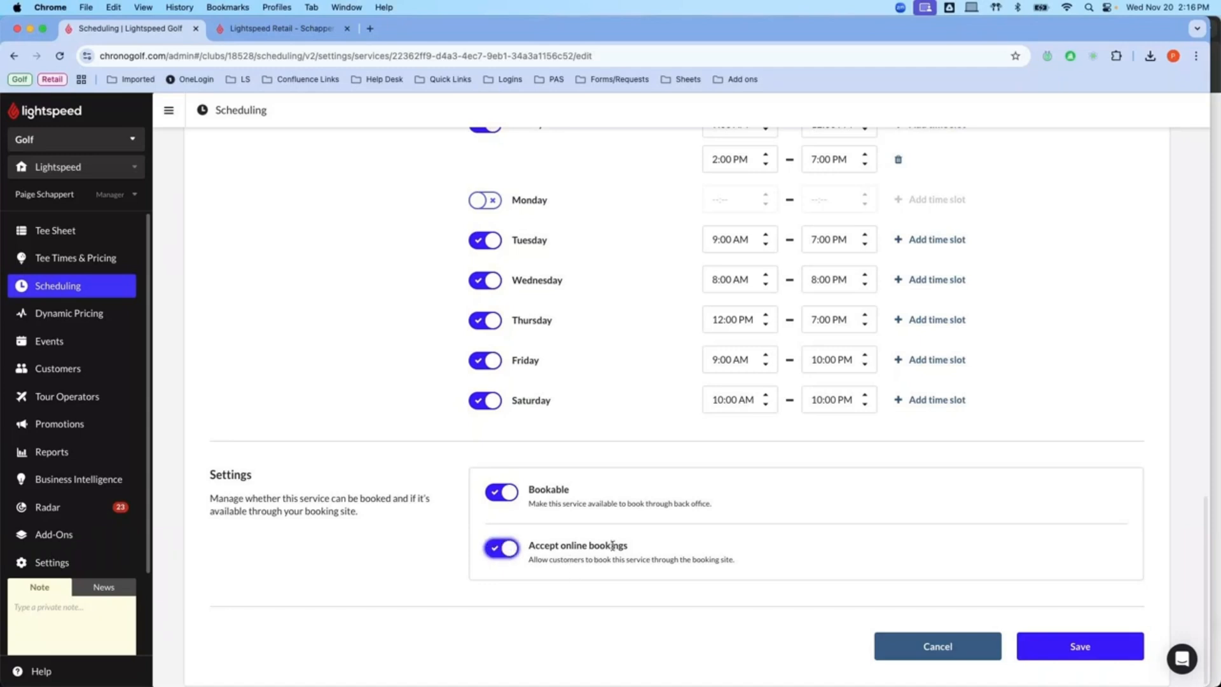